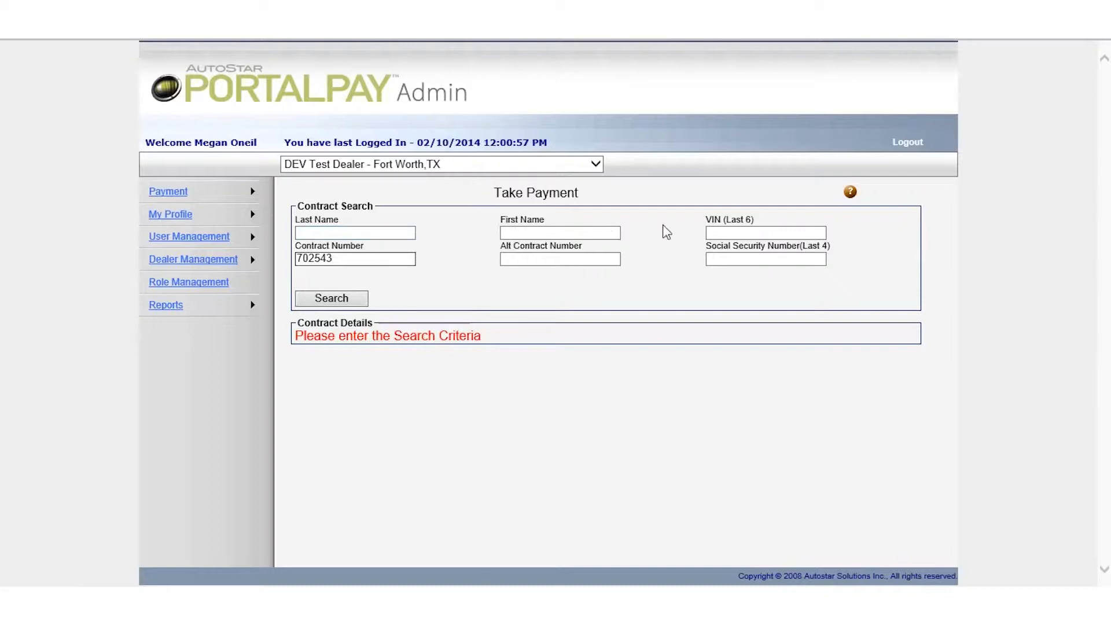
click(343, 300)
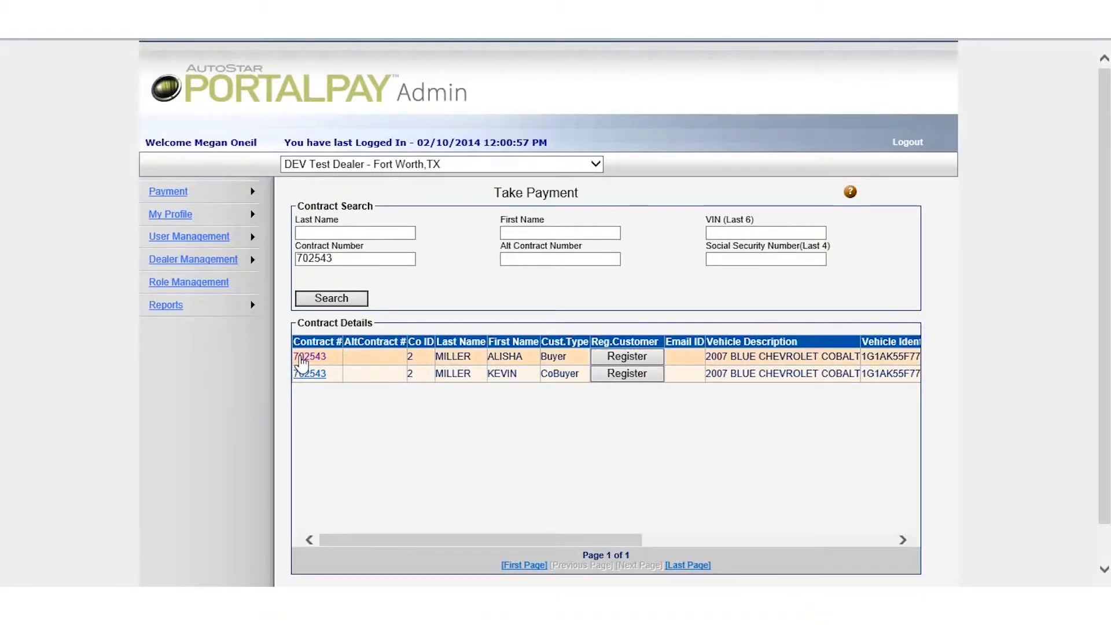
click(301, 357)
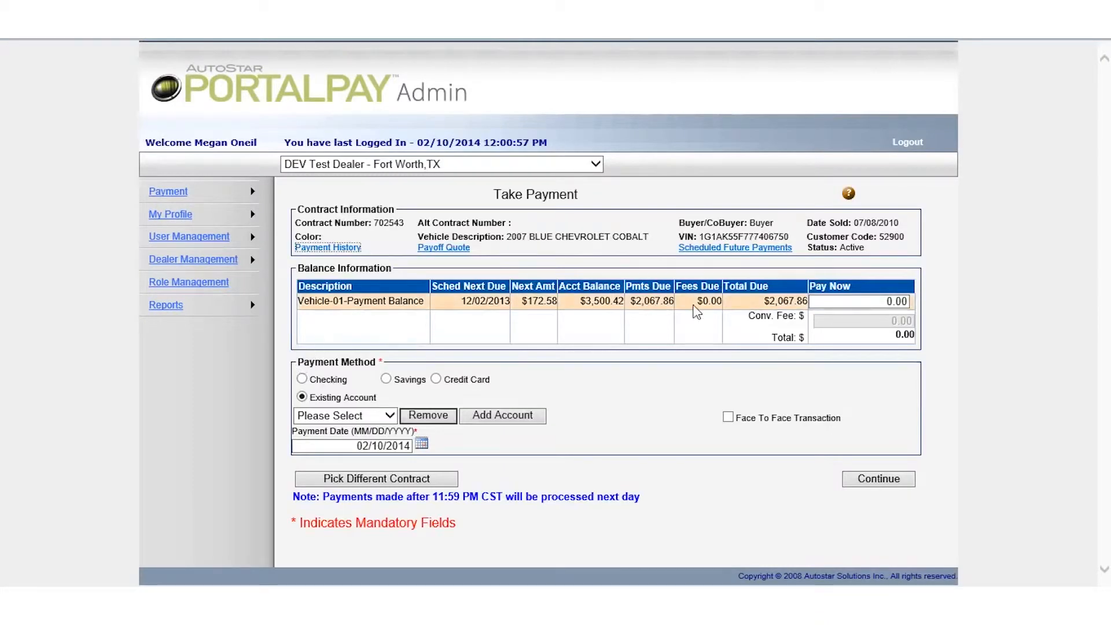
Step: Enter 172.58 as the Pay Now amount
click(851, 302)
text(172.58)
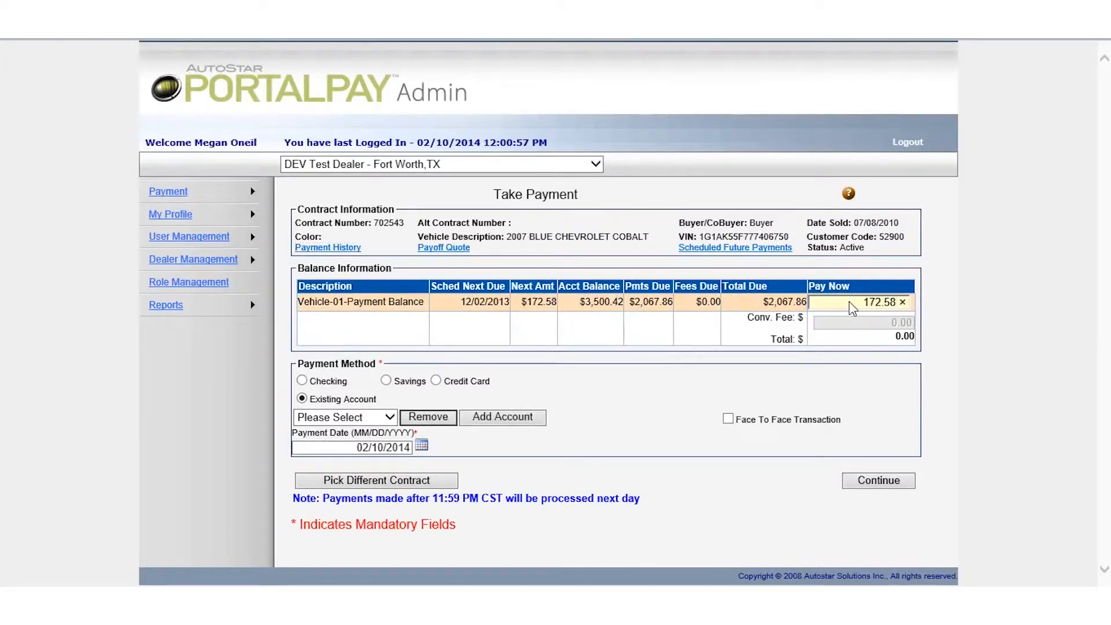
key(Tab)
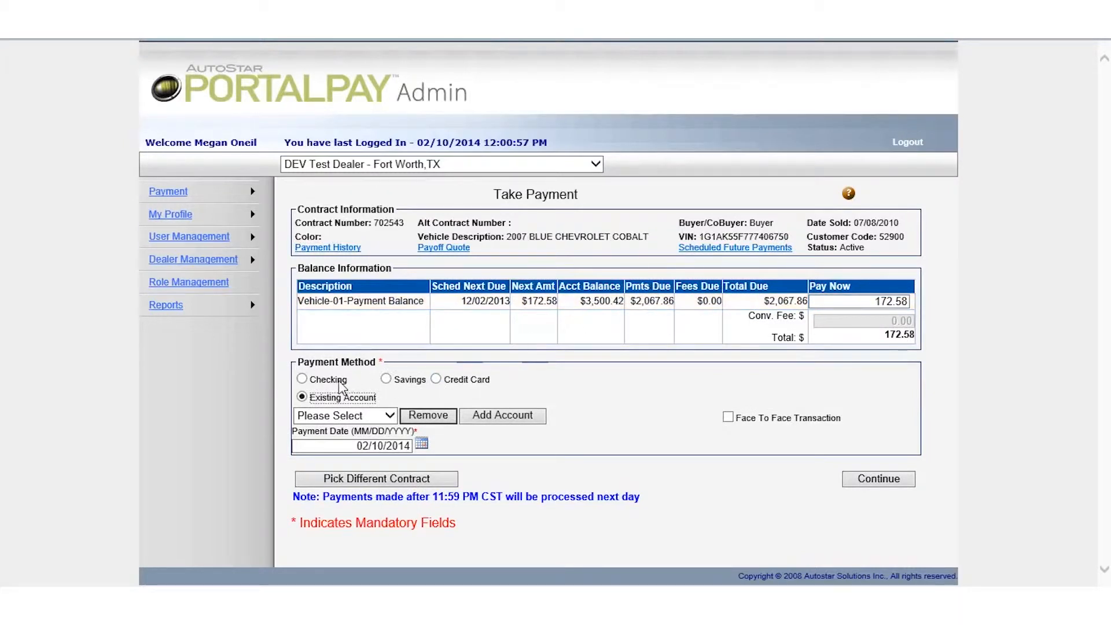
Step: Pay from the saved Checking account with the payment date 02/14/2014
click(391, 416)
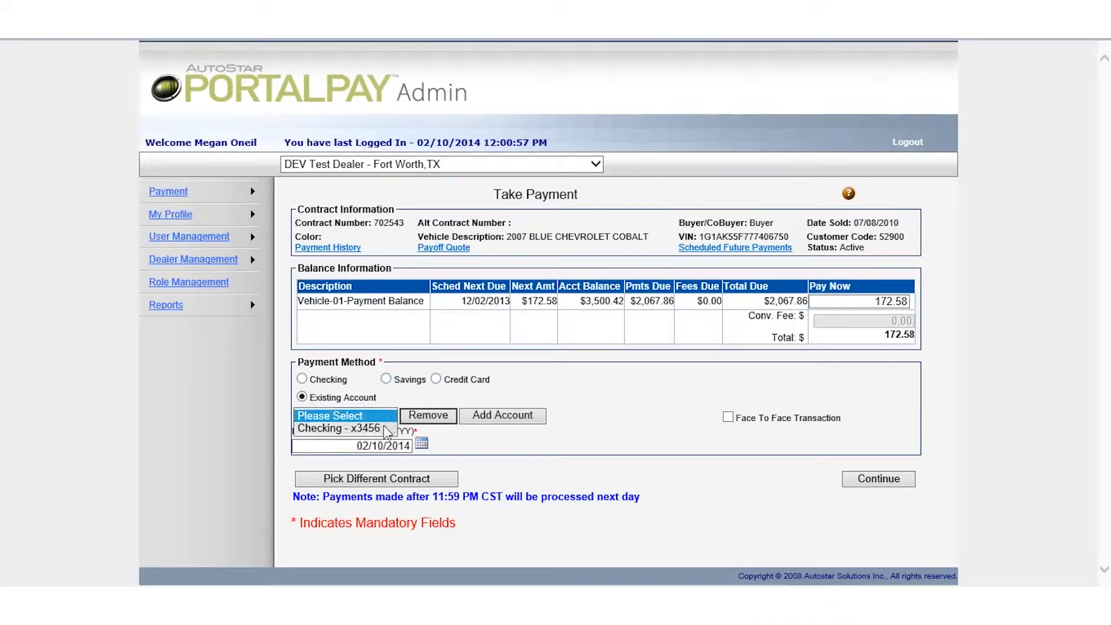
click(379, 429)
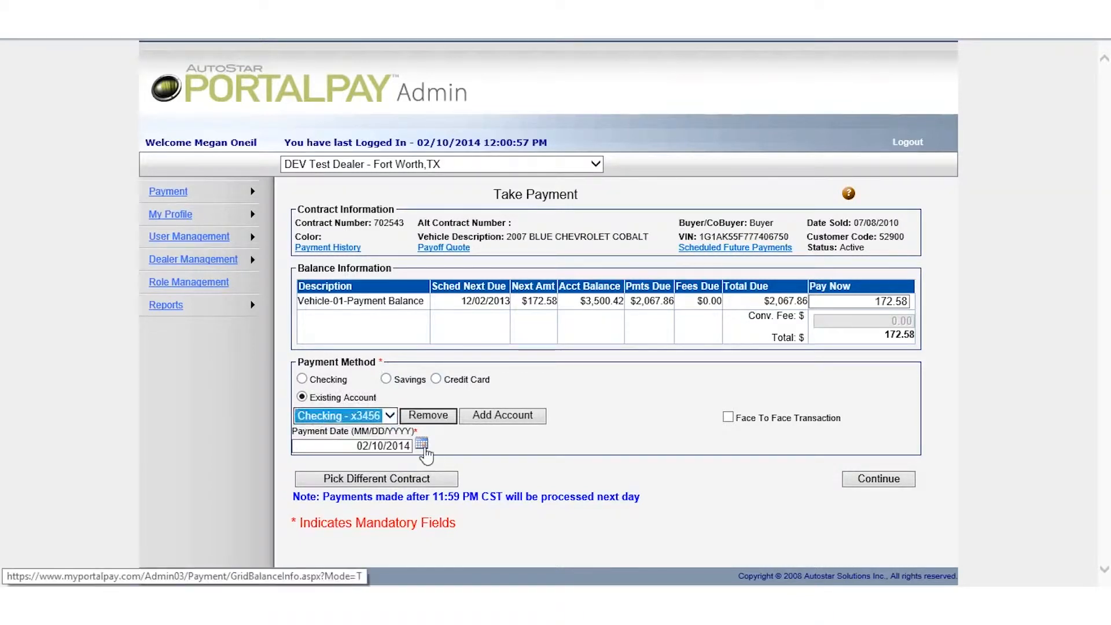
click(422, 444)
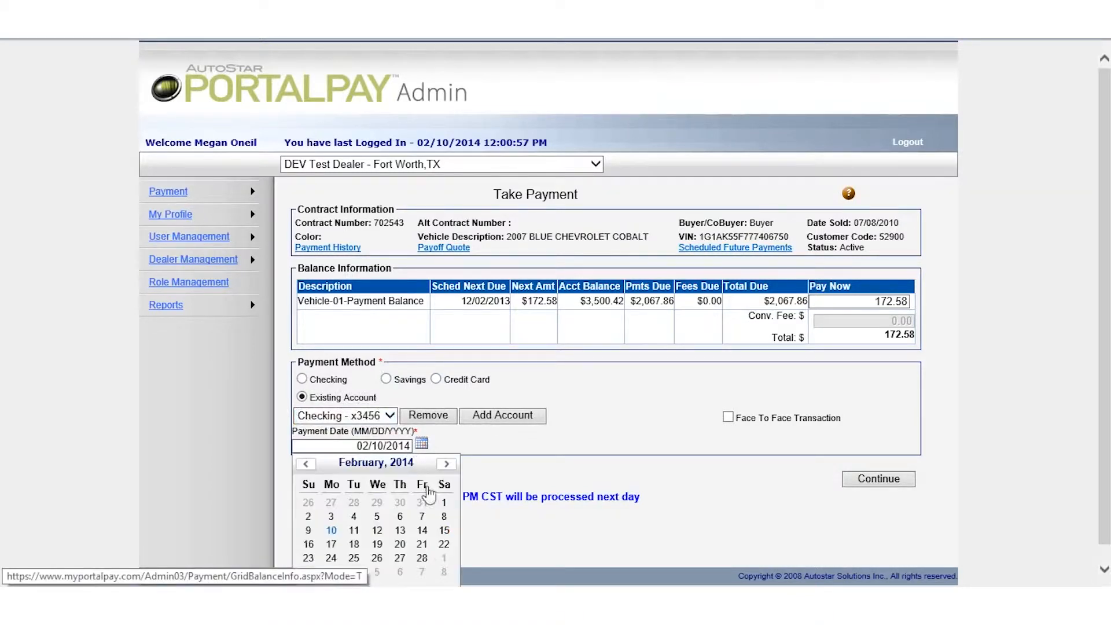
click(423, 536)
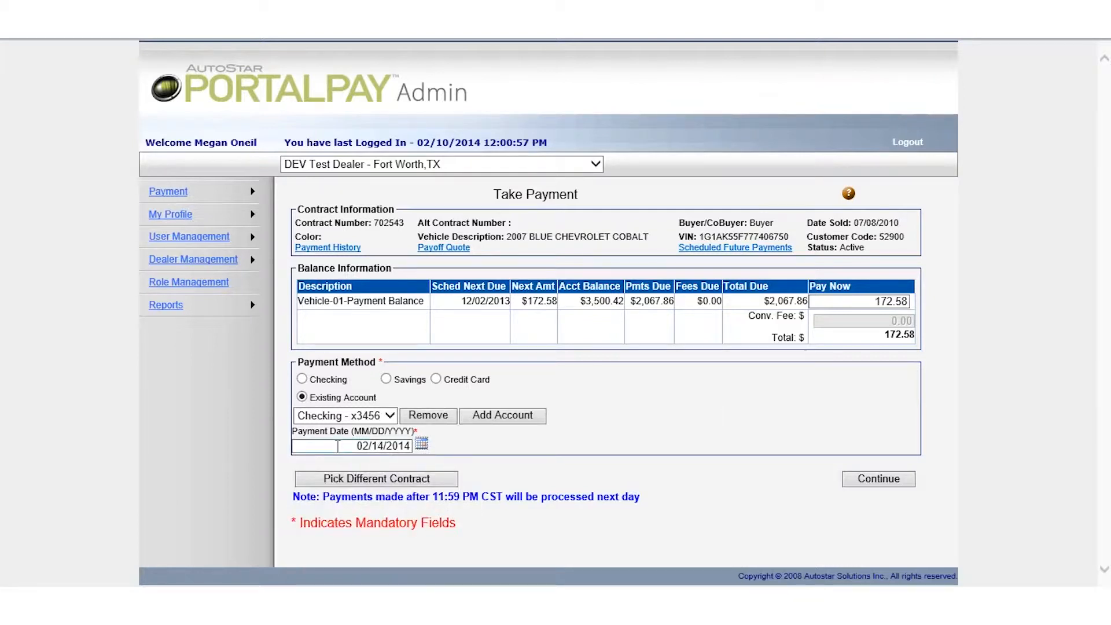
click(339, 447)
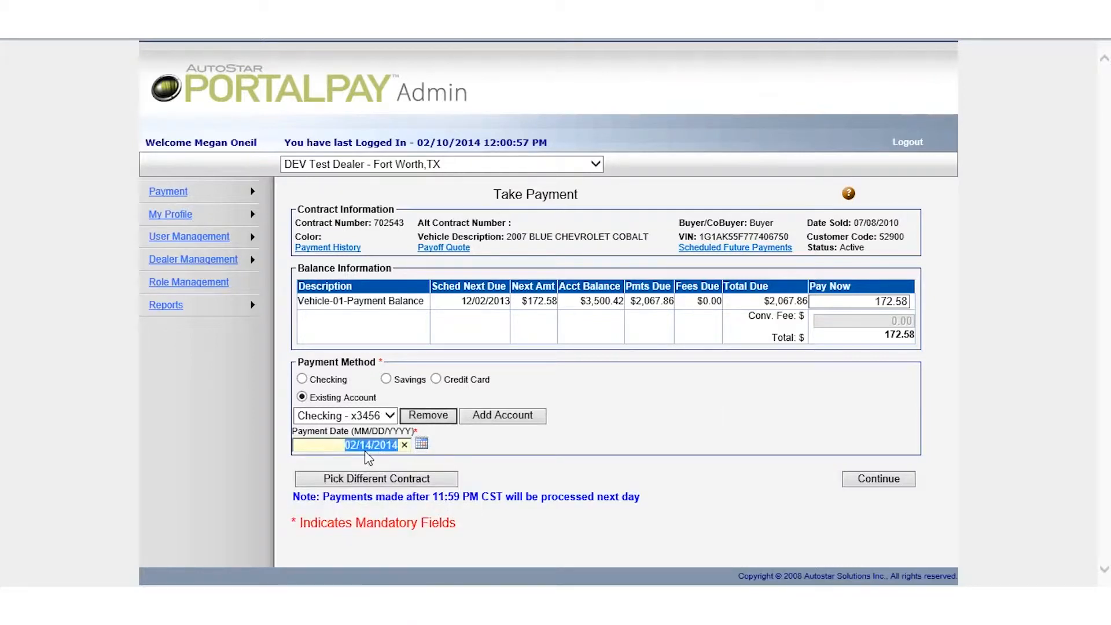
click(593, 439)
Step: Continue past the pre-filled checking account details to the Payment Confirmation page
click(864, 485)
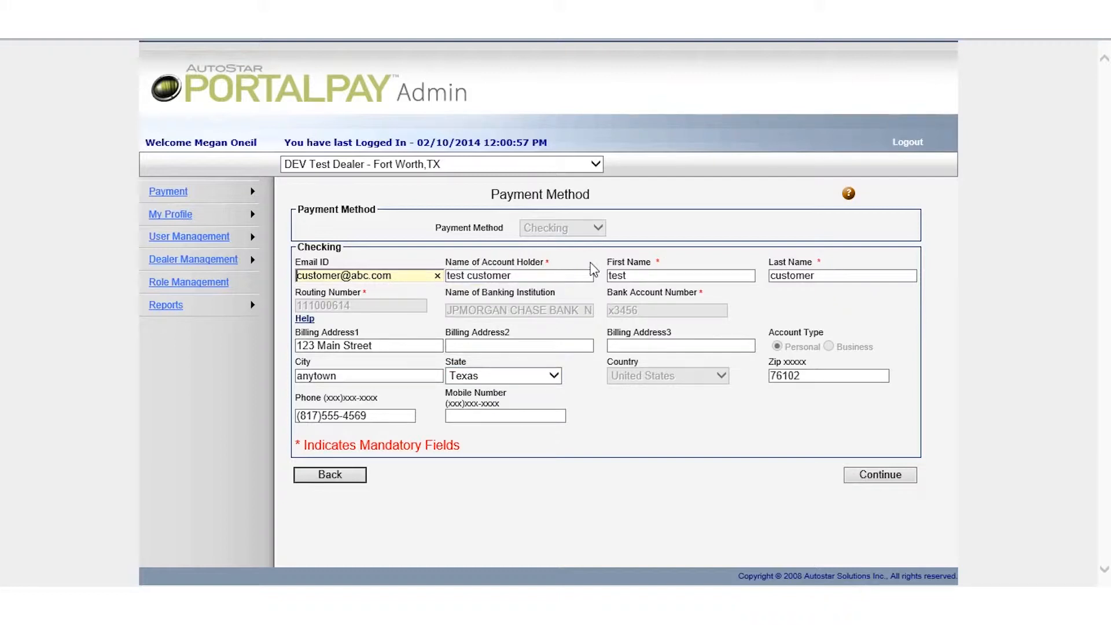
click(875, 476)
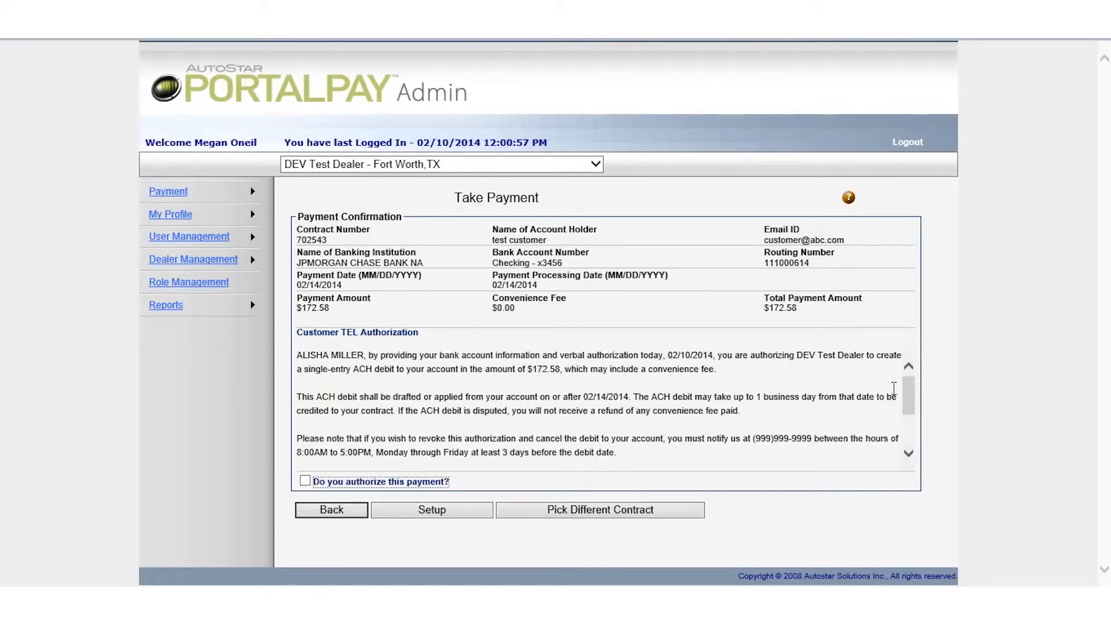
Step: Tick 'Do you authorize this payment?' and 'Do you want to email TEL authorization'
drag(912, 388, 911, 427)
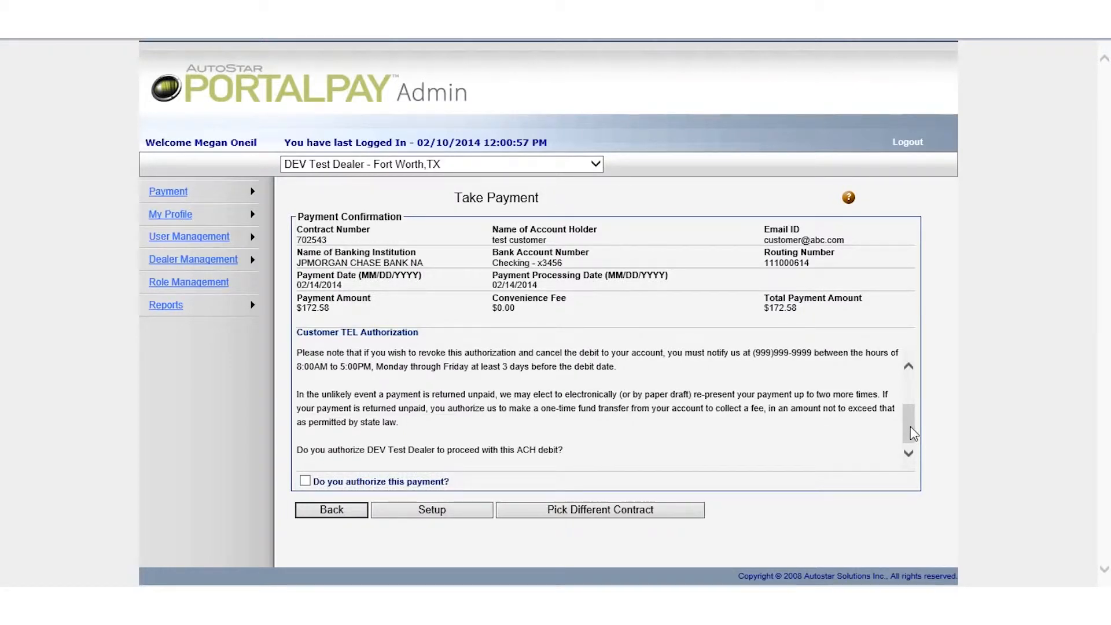
click(305, 481)
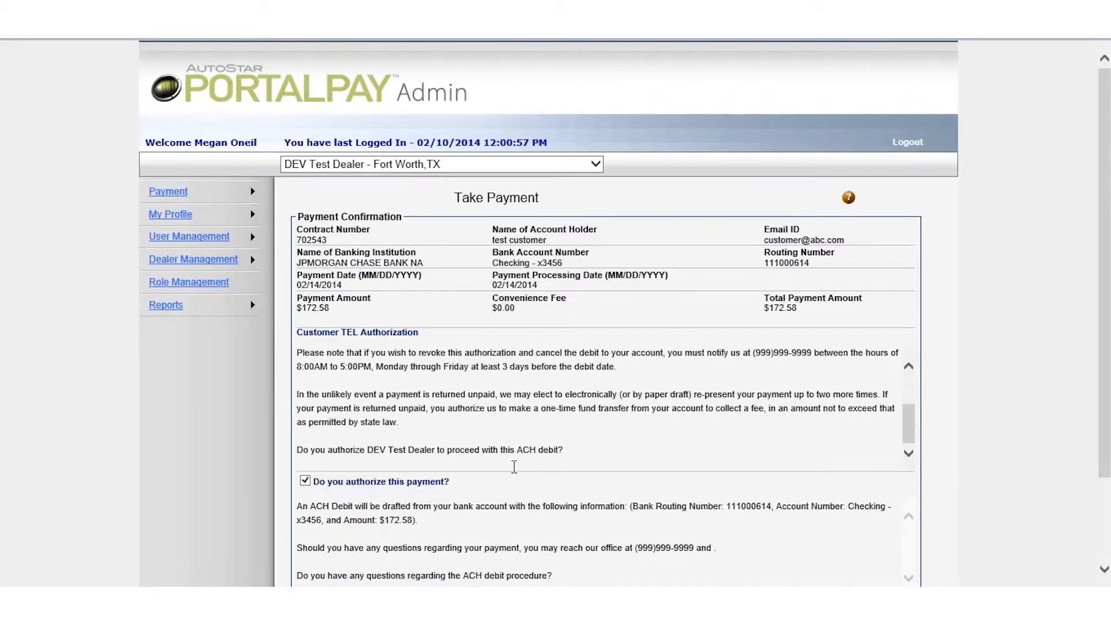
scroll(515, 467, down, 3)
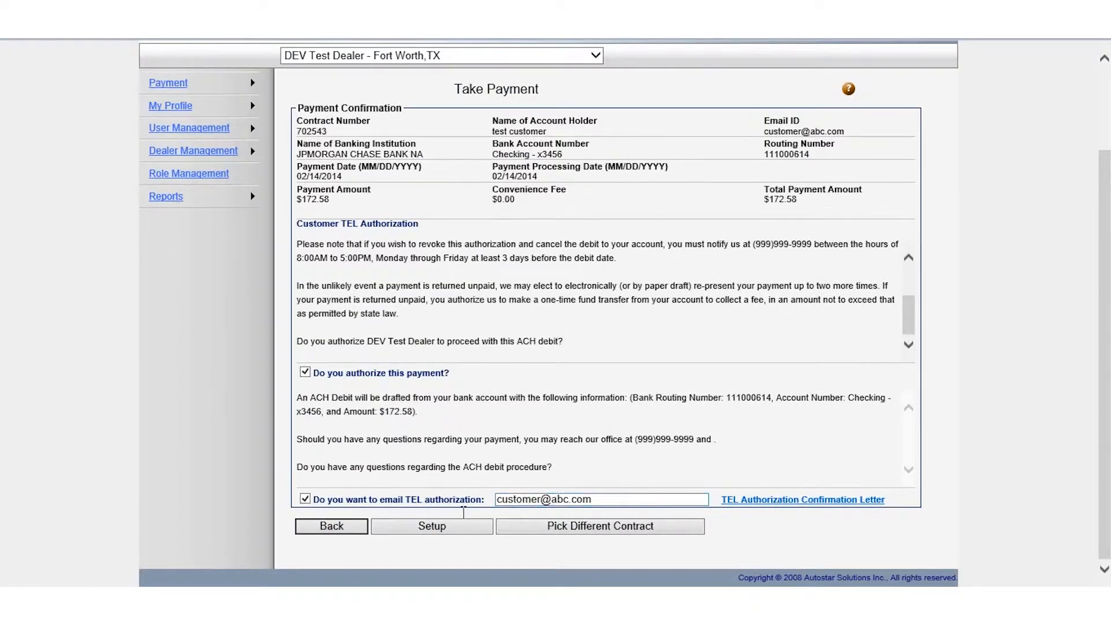
click(305, 500)
Step: Set up the $172.58 payment, accept the existing 02/14/2014 payment warning, then start another payment
click(481, 528)
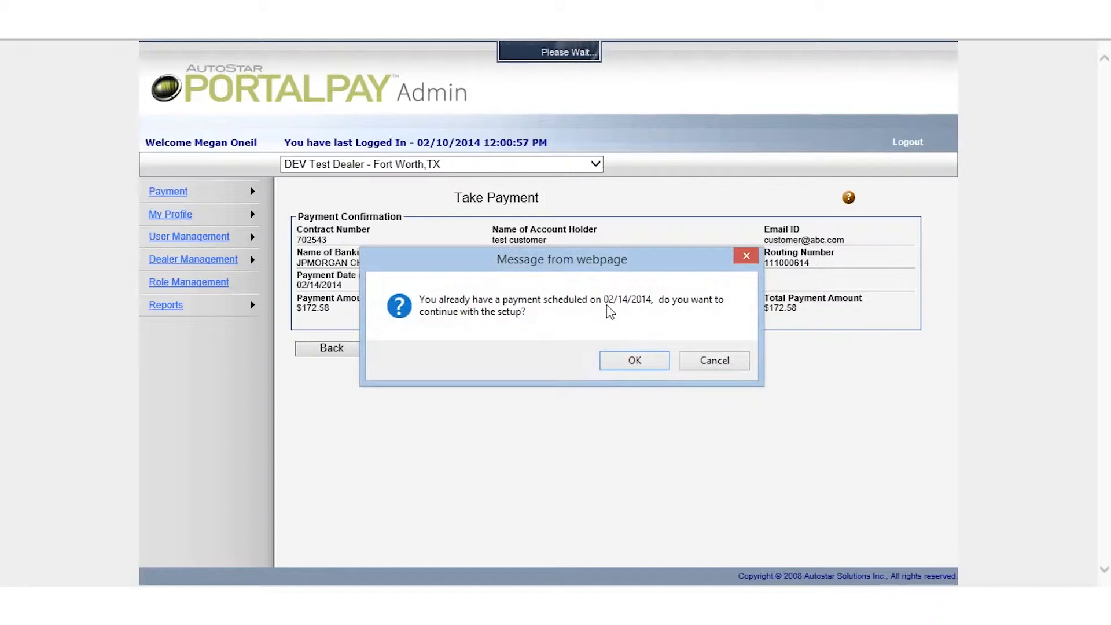
click(644, 361)
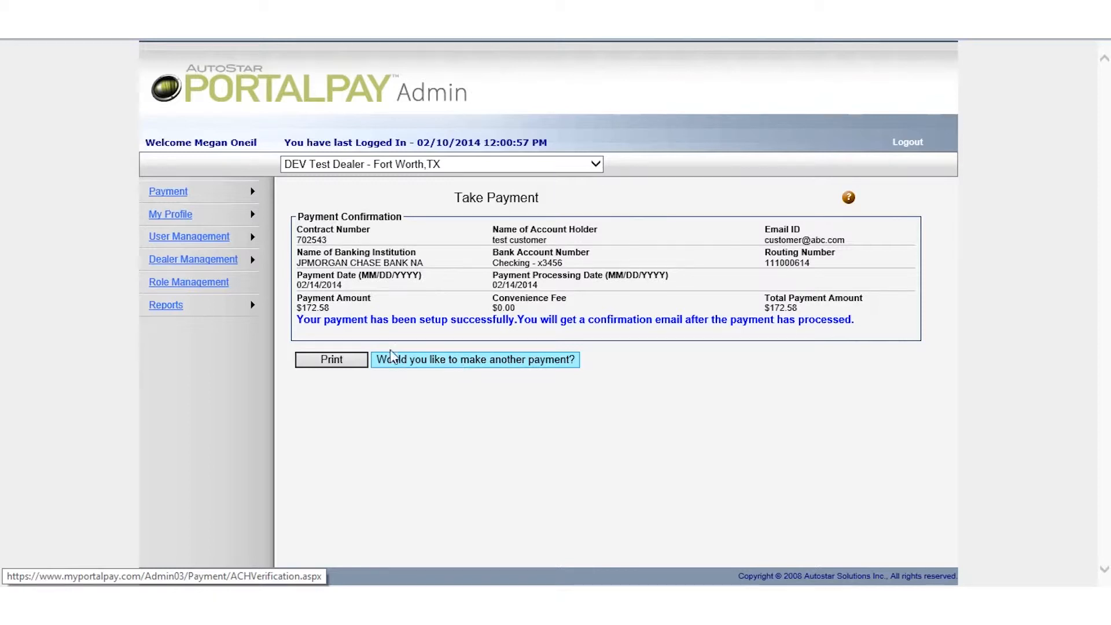
click(465, 364)
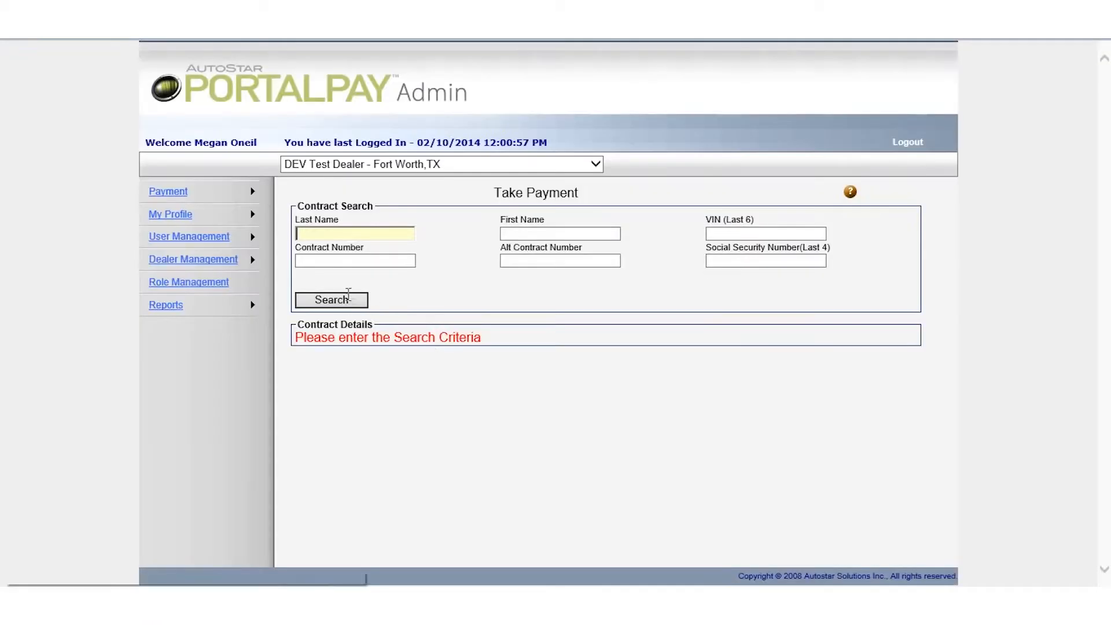
mouse_move(268, 214)
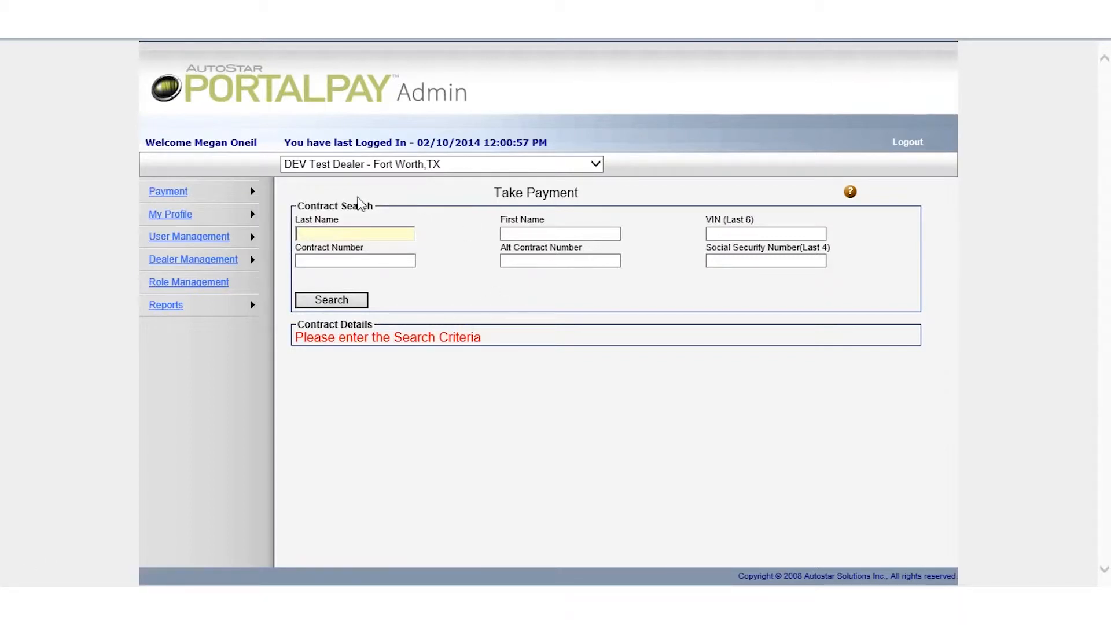
mouse_move(250, 189)
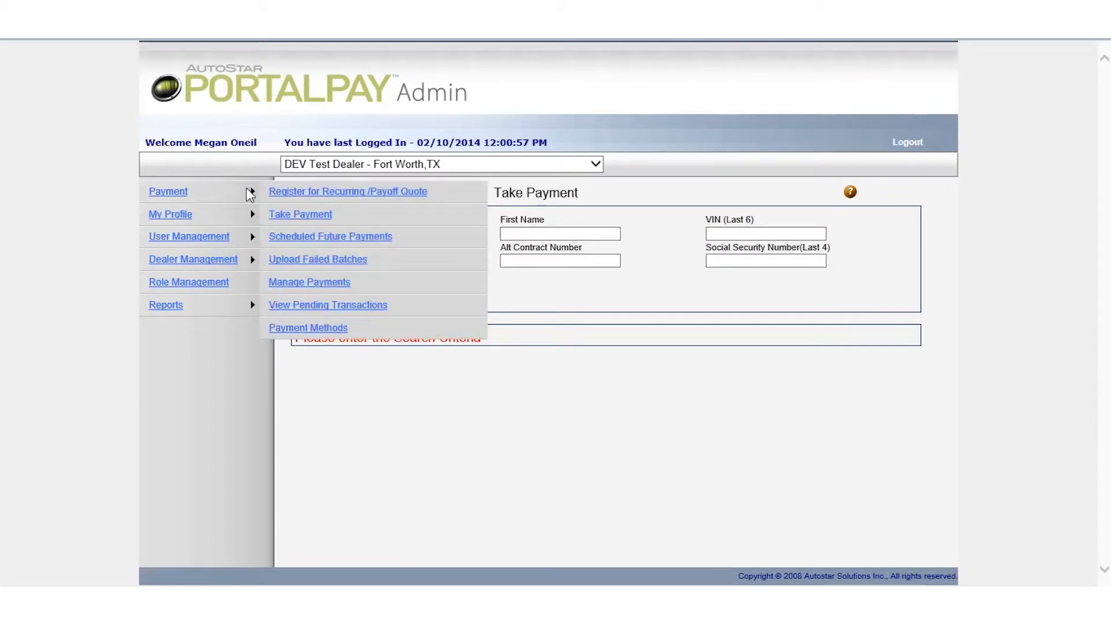
click(352, 238)
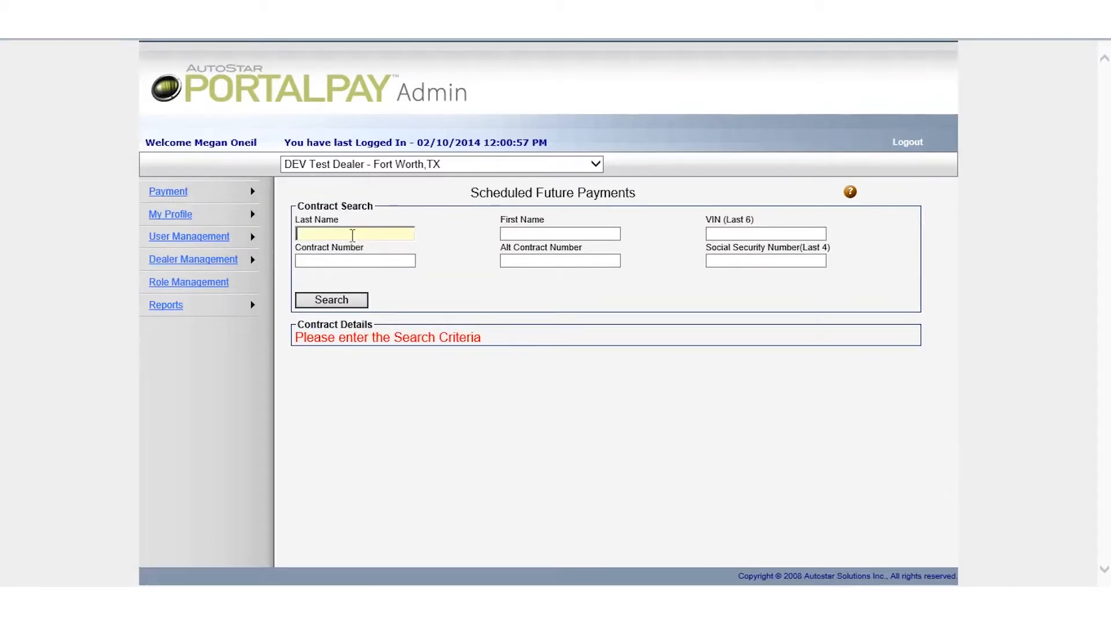
click(342, 261)
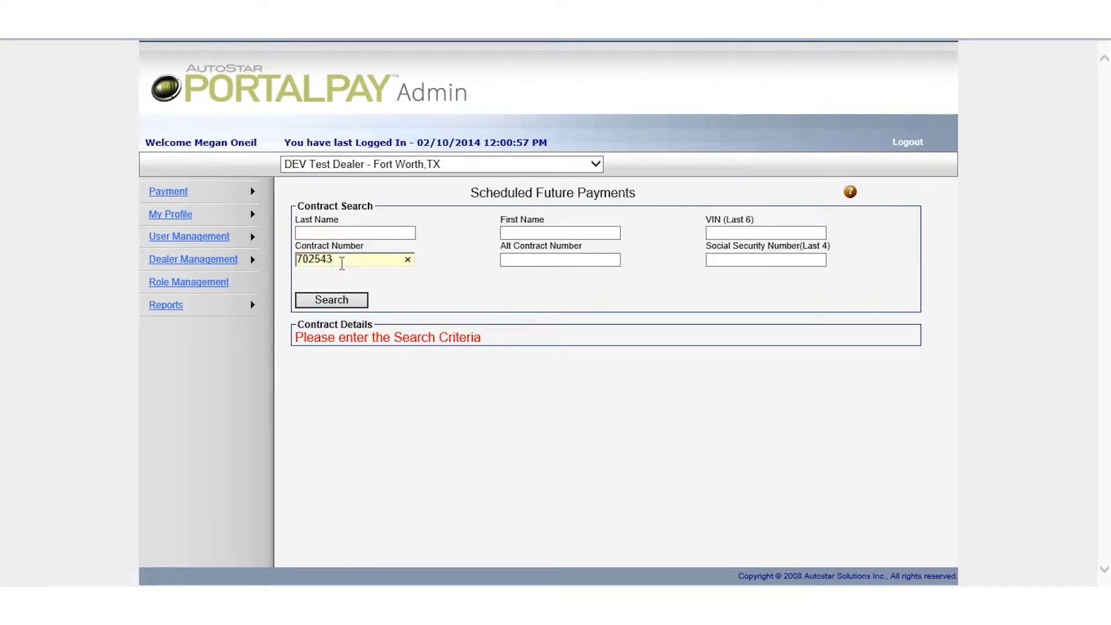
click(340, 301)
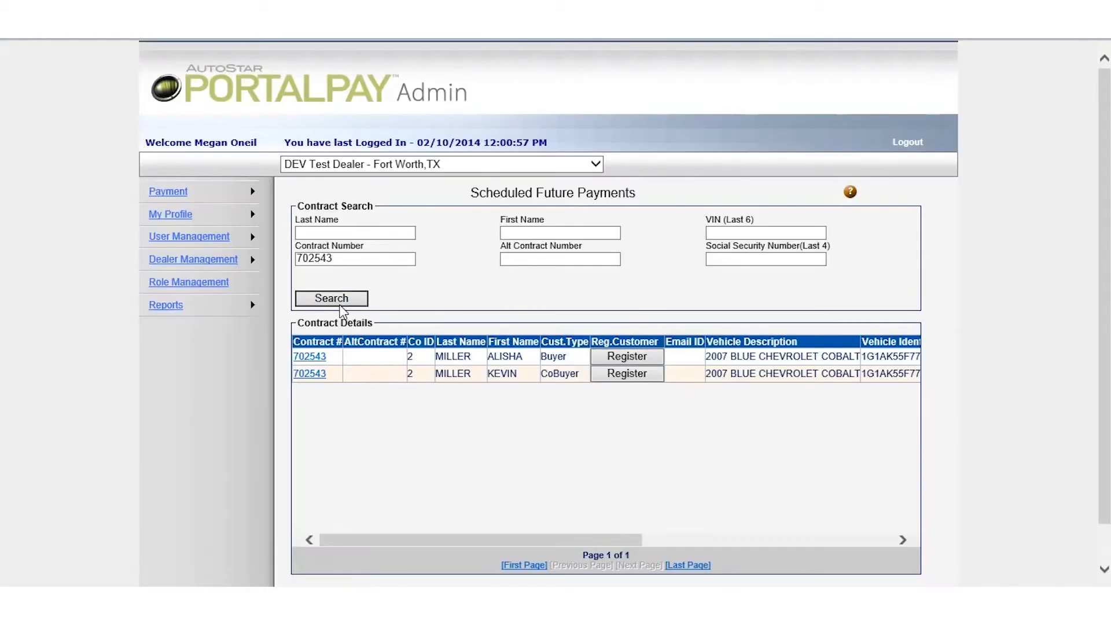
click(317, 360)
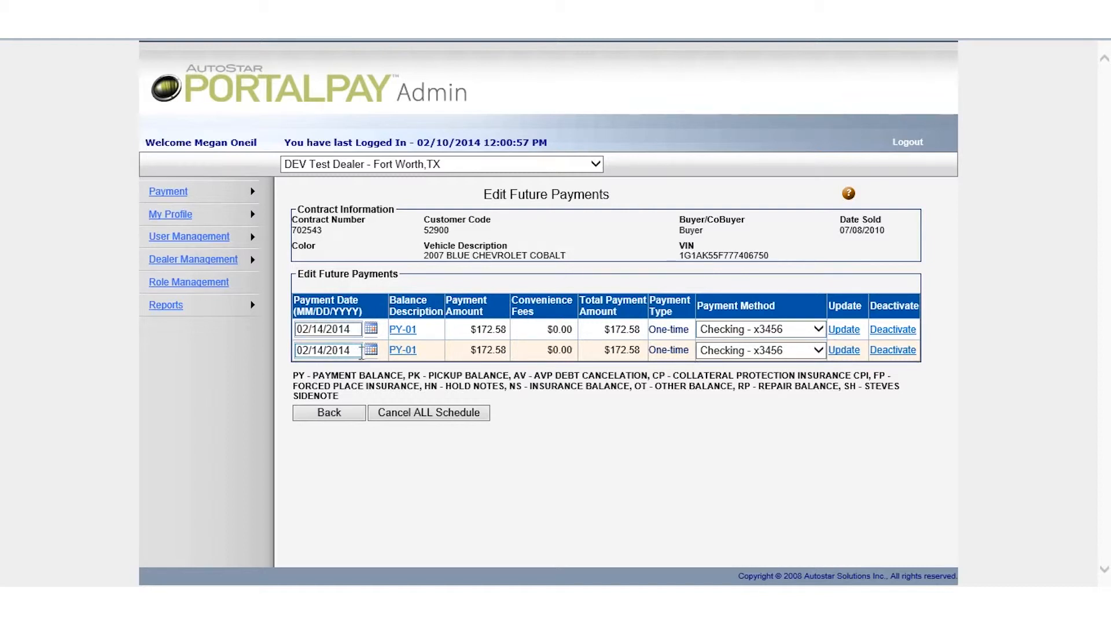
Step: Deactivate the second $172.58 payment, then reactivate it, confirming each prompt with OK
click(899, 351)
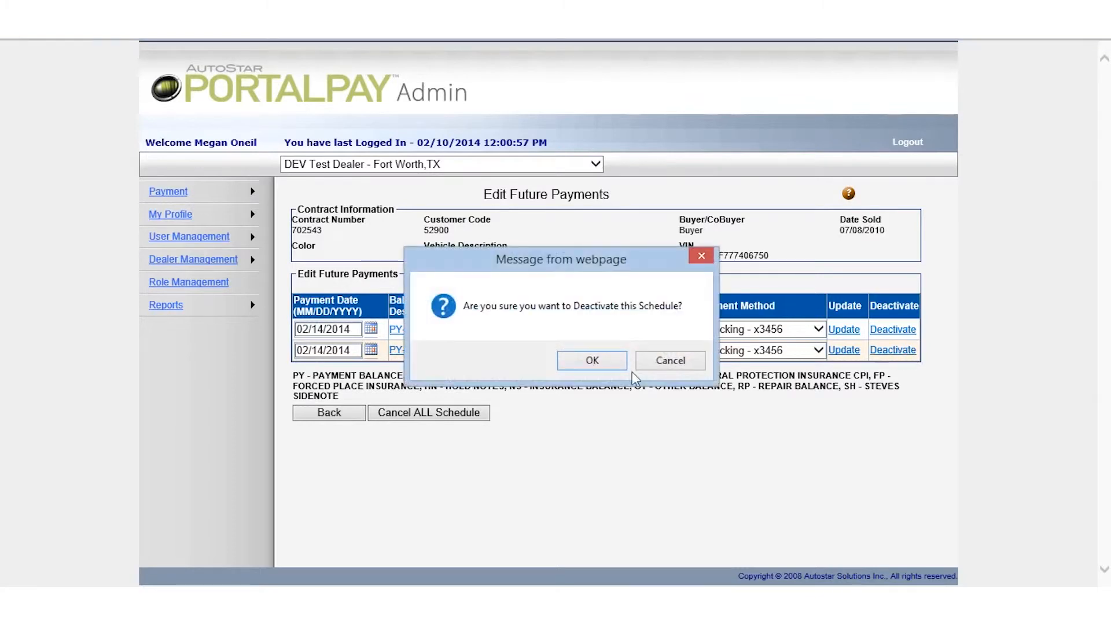
click(594, 361)
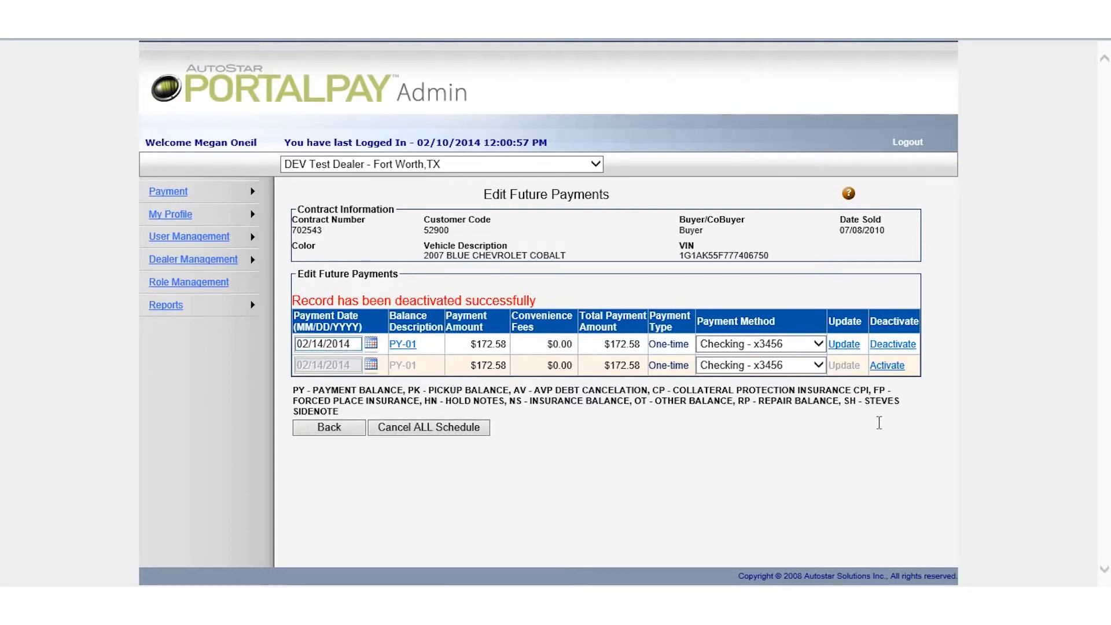
click(888, 365)
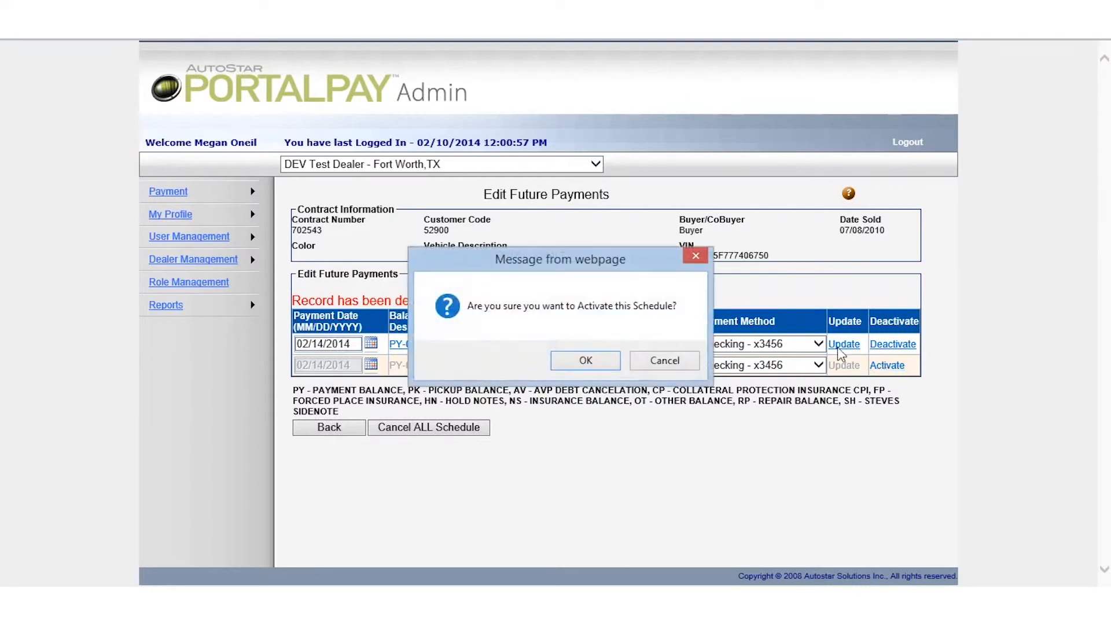
click(589, 360)
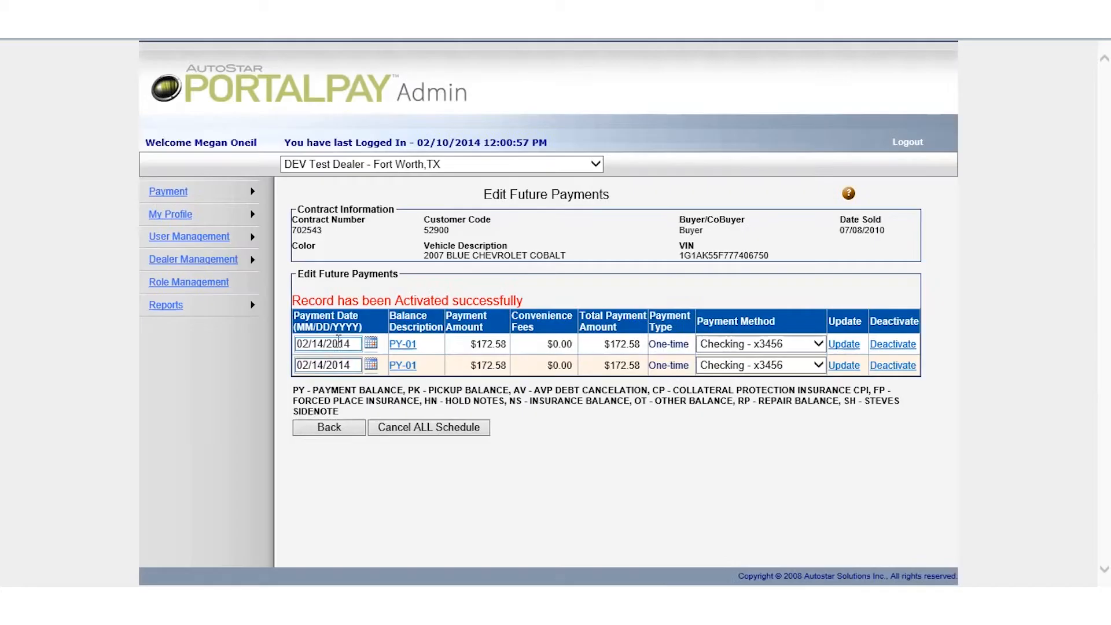
Step: Change the second payment's date to 02/19/2014 and update the record
click(371, 364)
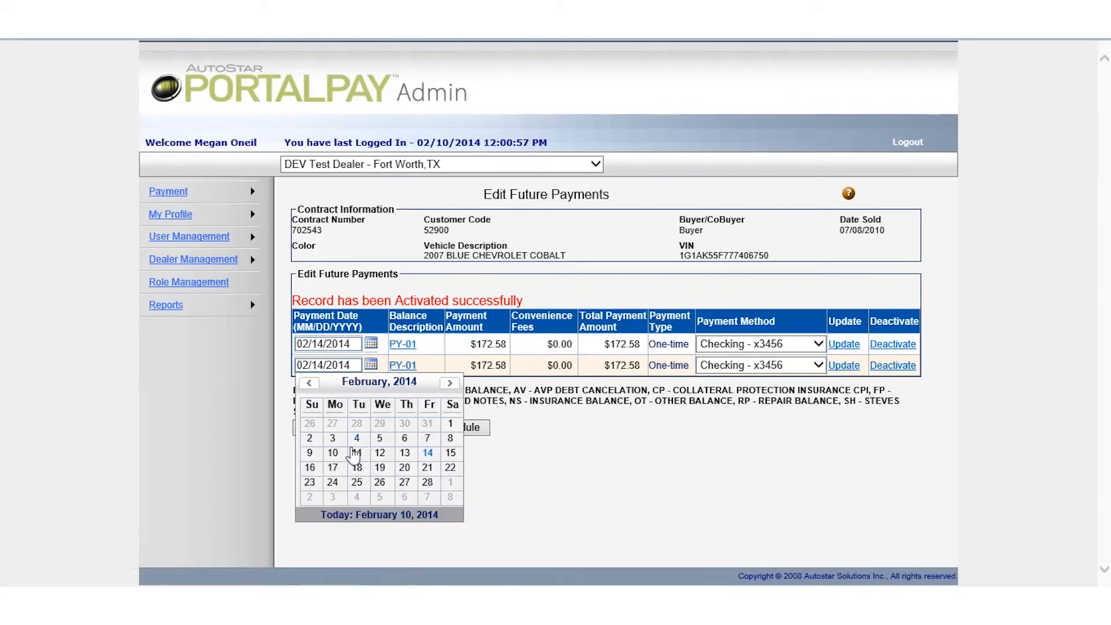
click(381, 468)
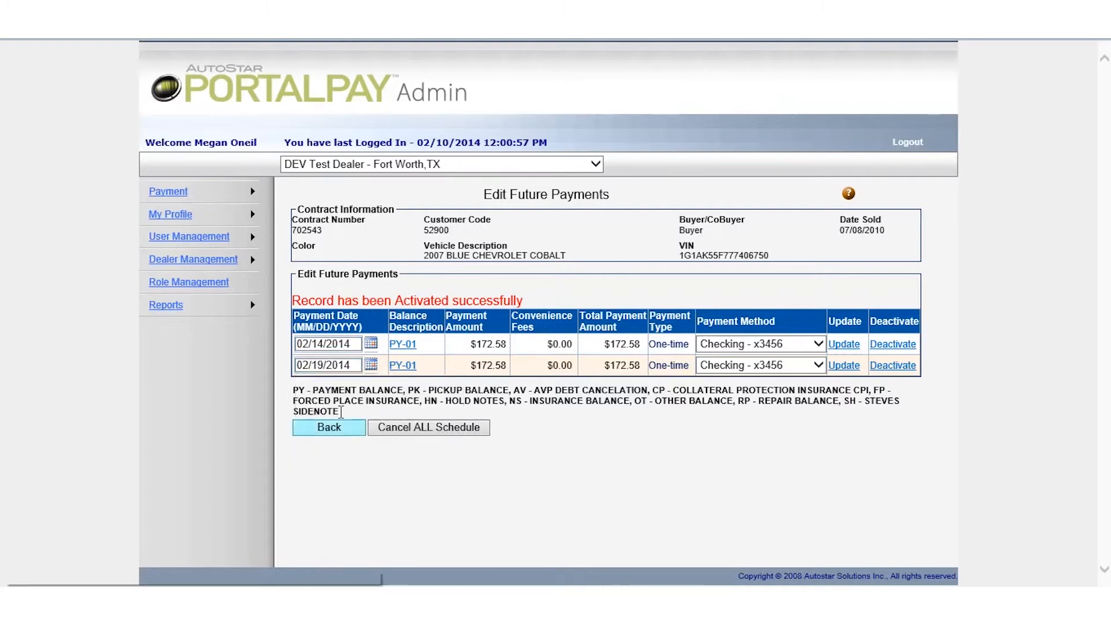
click(844, 367)
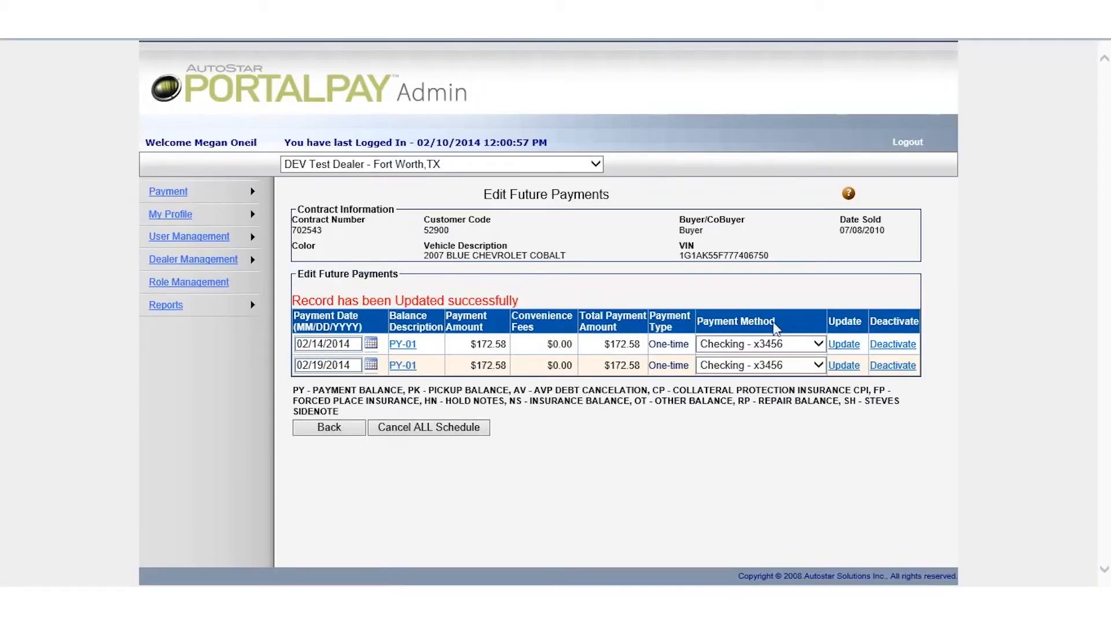
Step: Check the first payment's Payment Method dropdown, keeping the checking account
click(818, 344)
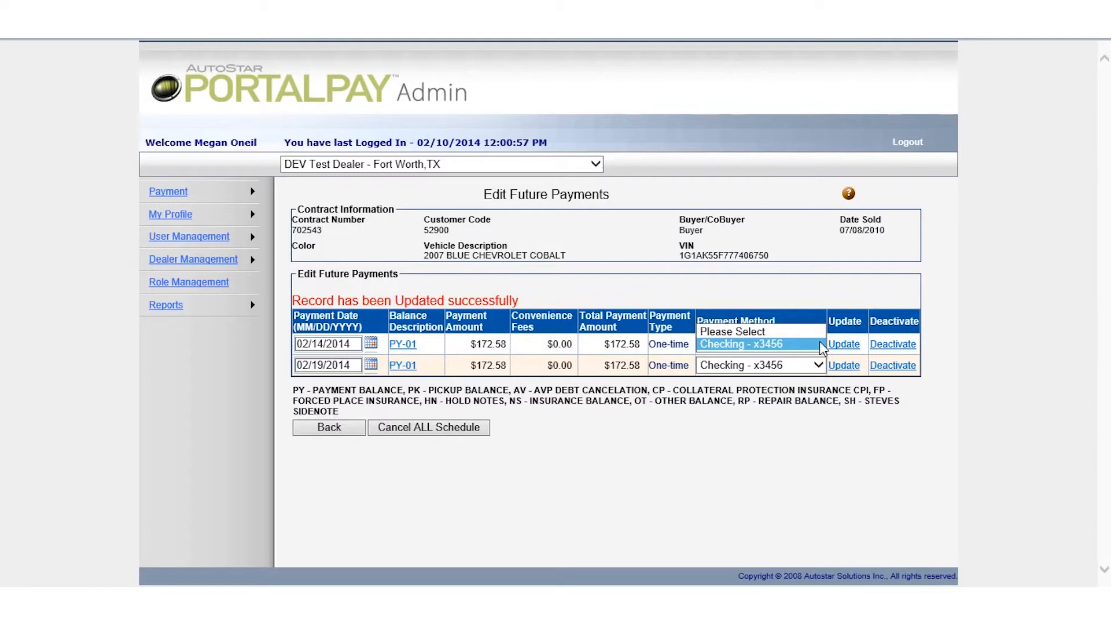
click(820, 343)
click(740, 471)
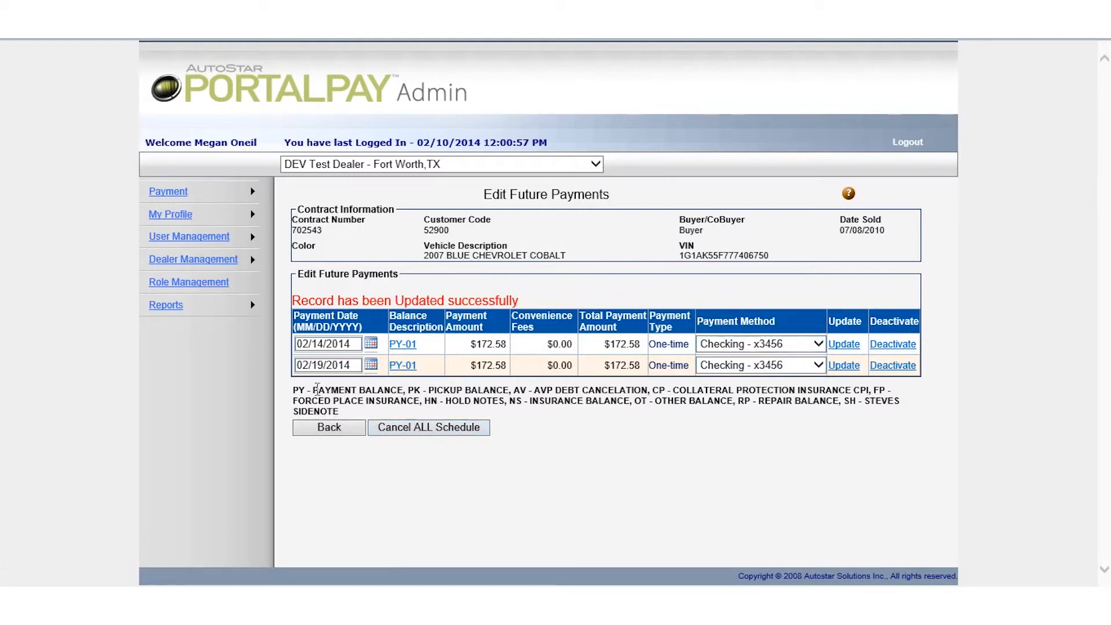